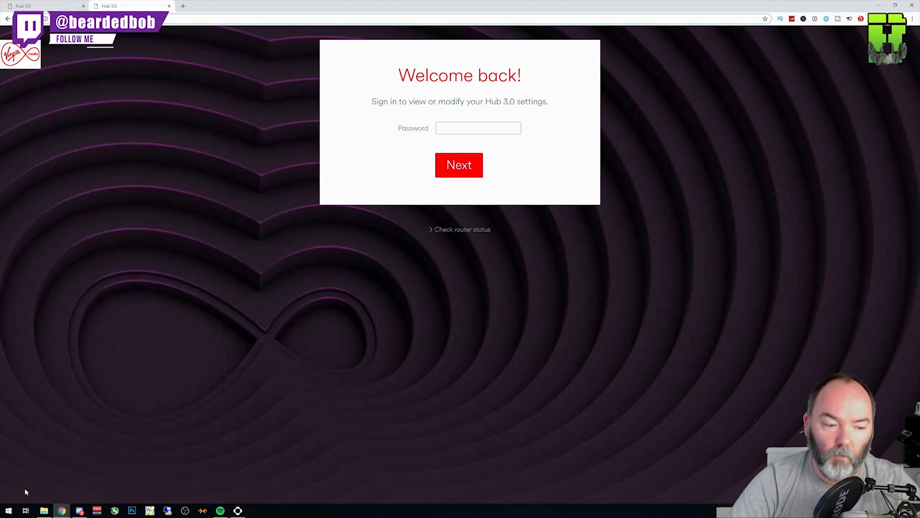
Run ipconfig in Command Prompt and find the Wi-Fi default gateway 192.168.0.1
click(9, 511)
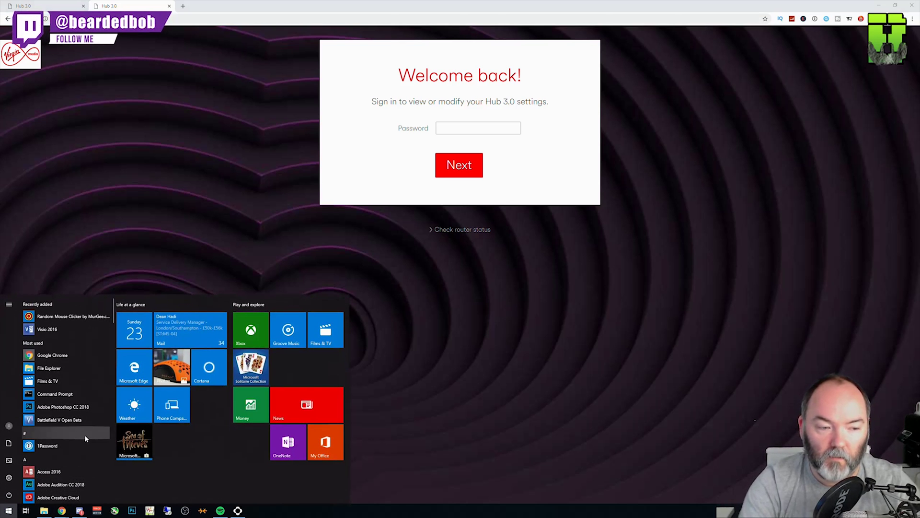
text(cmd)
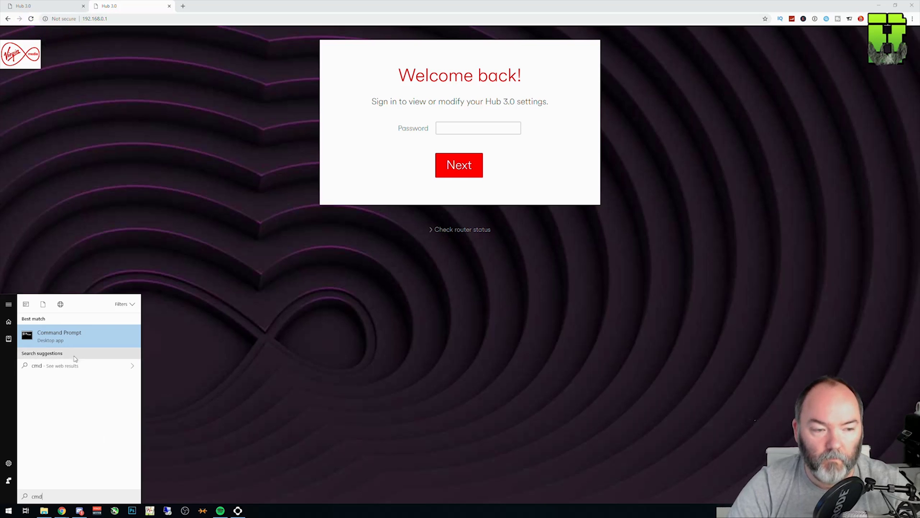
click(56, 334)
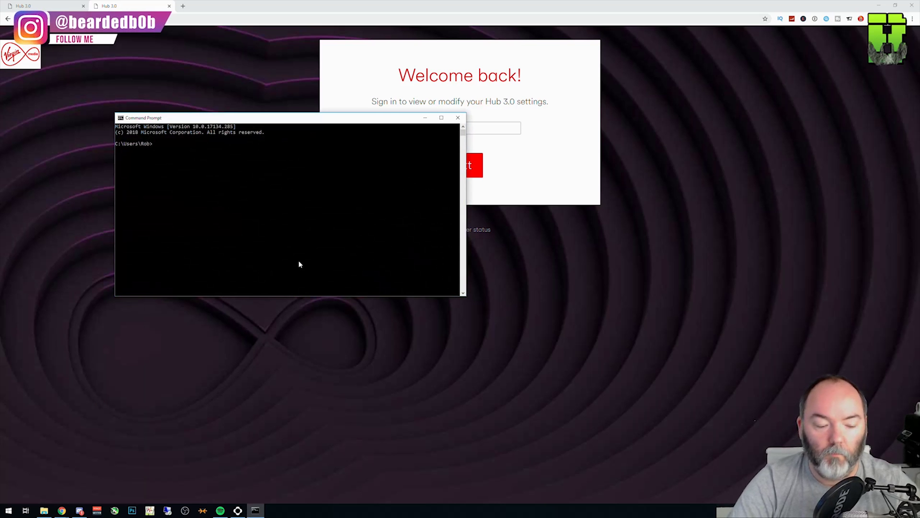
text(ipconfig)
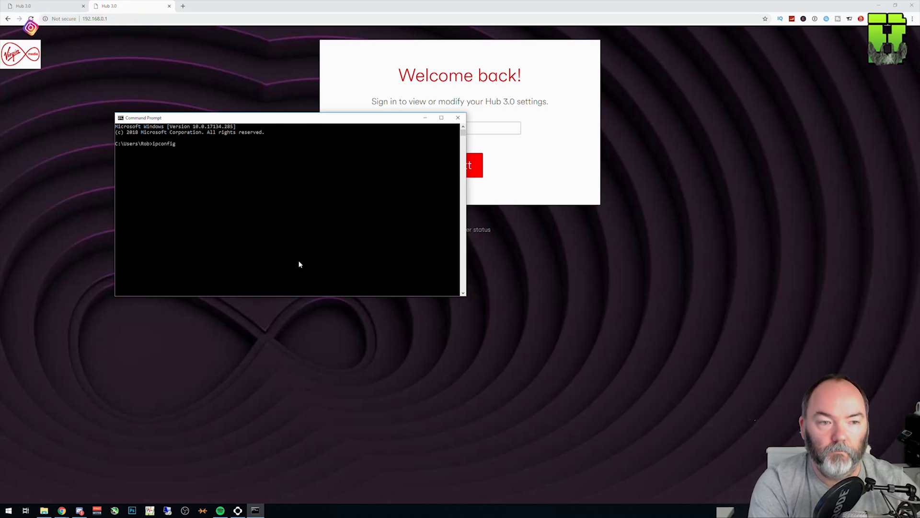
key(Return)
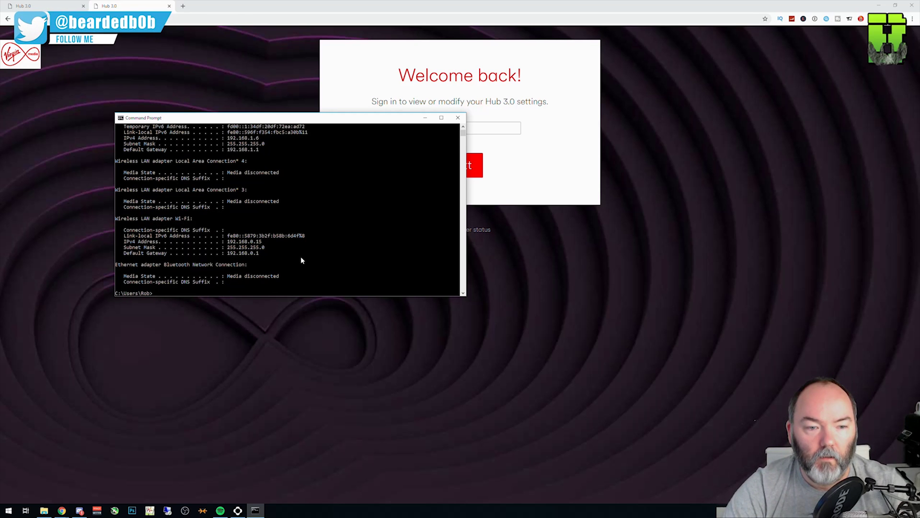
scroll(251, 201, up, 2)
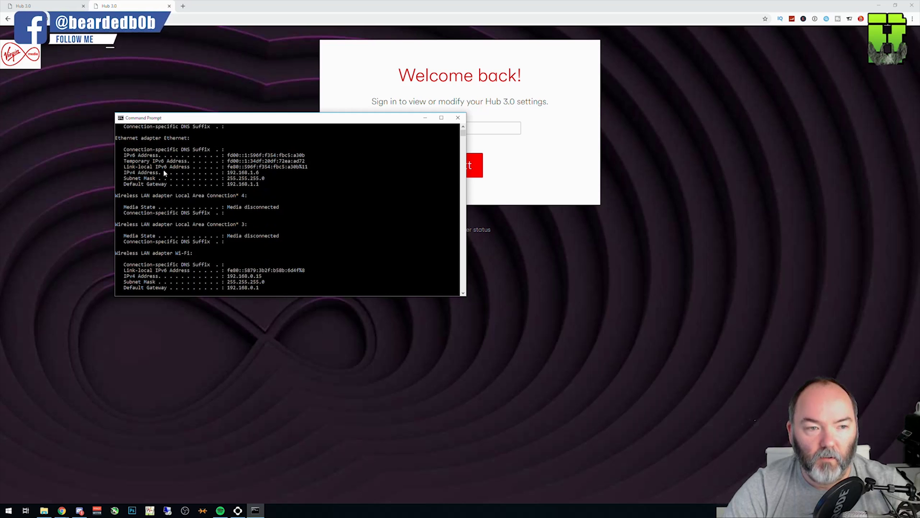
scroll(251, 164, down, 2)
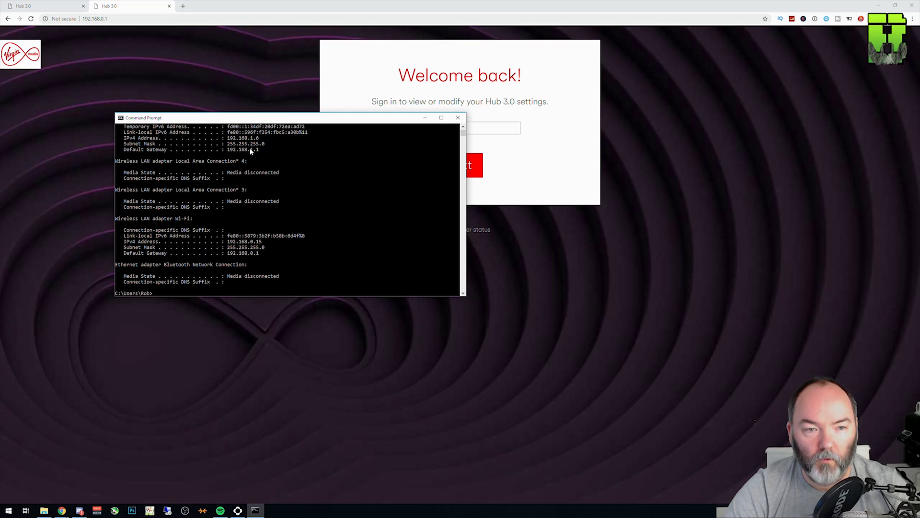
drag(259, 254, 124, 254)
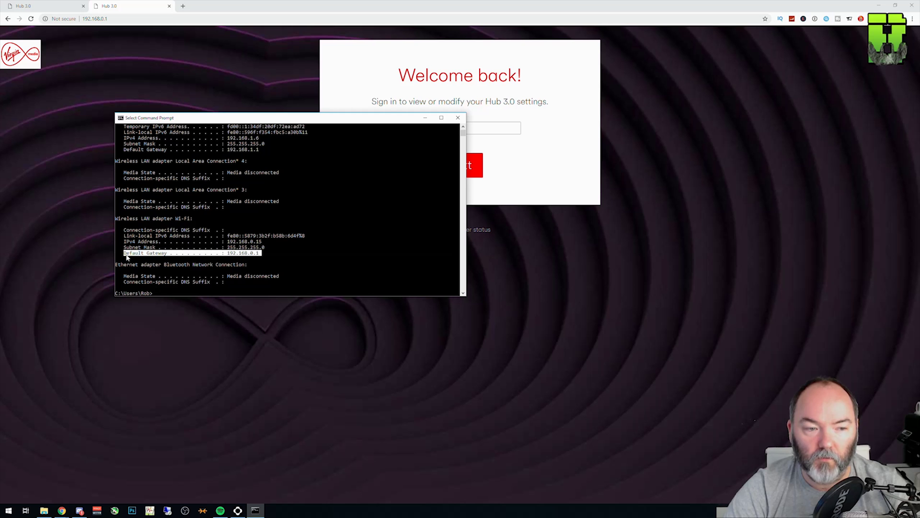
click(260, 254)
Close Command Prompt and browse to the hub address 192.168.0.1
click(457, 117)
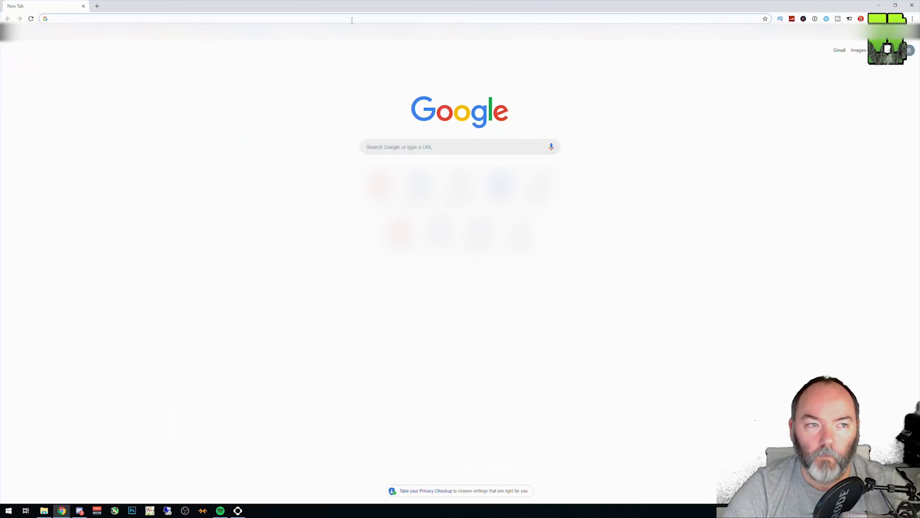
text(192.168.0.1)
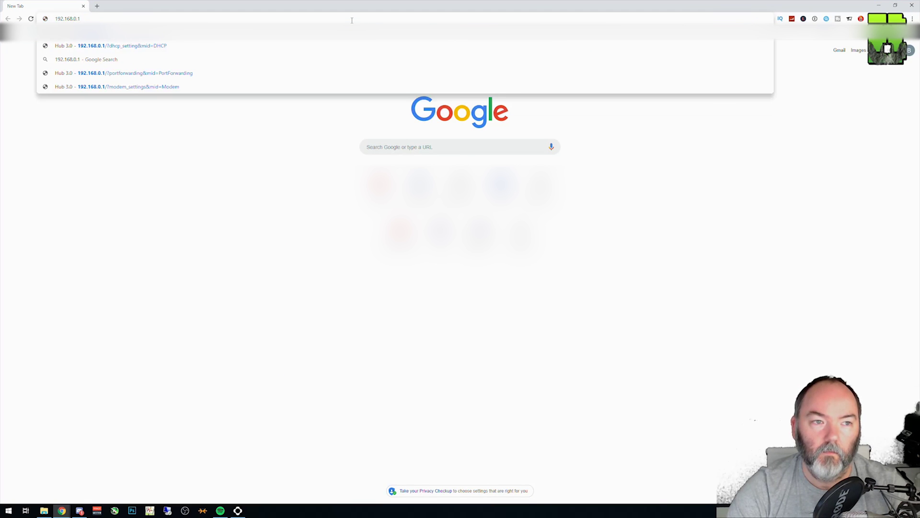
key(Return)
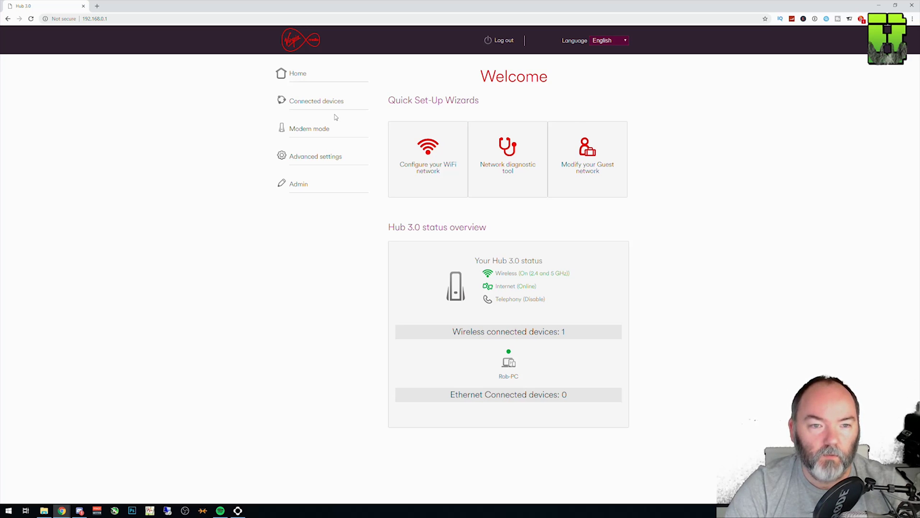
Go to Advanced settings > Wireless > Wireless signal in the left menu
click(306, 163)
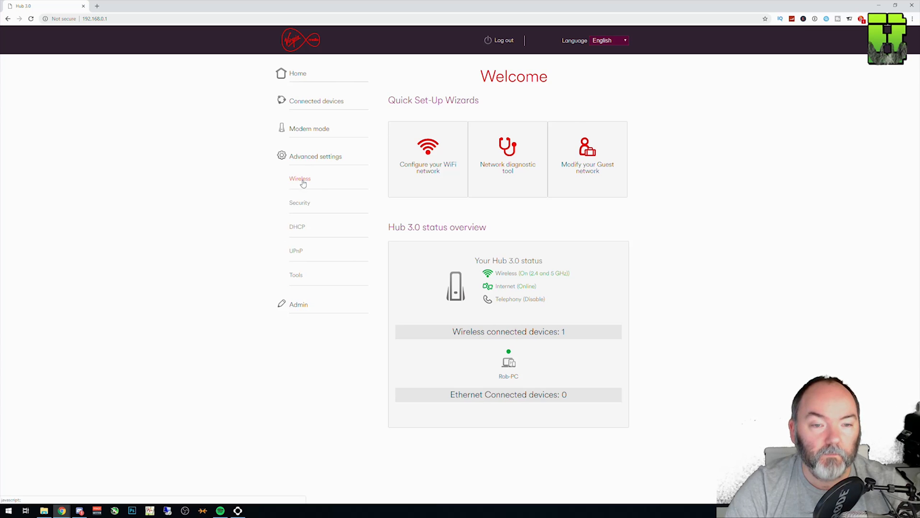
click(303, 182)
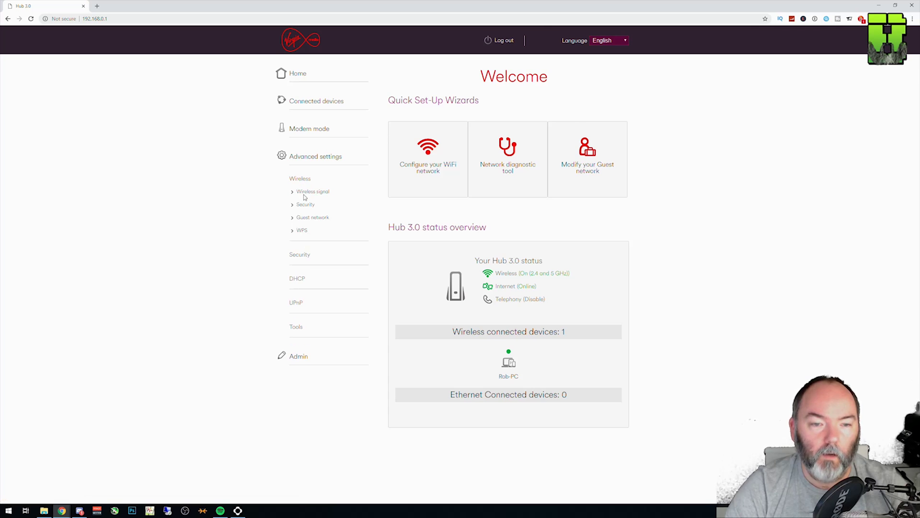
click(304, 195)
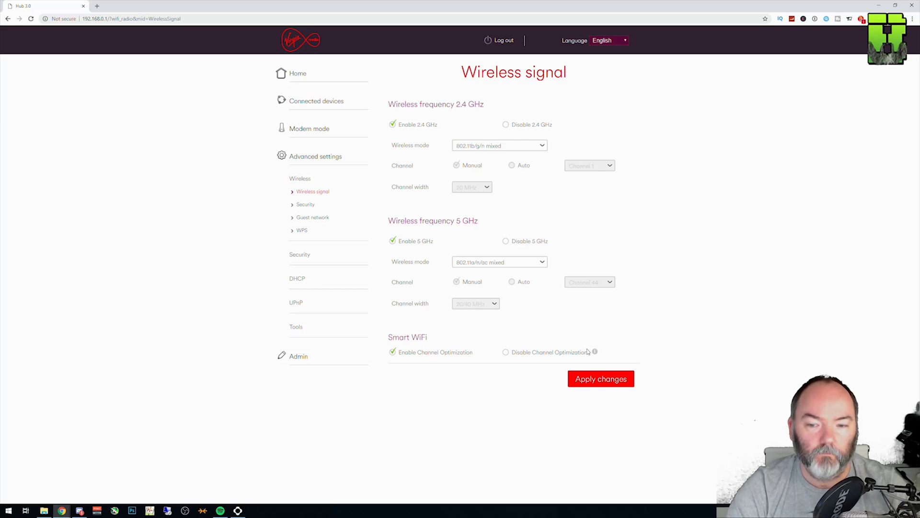
mouse_move(596, 353)
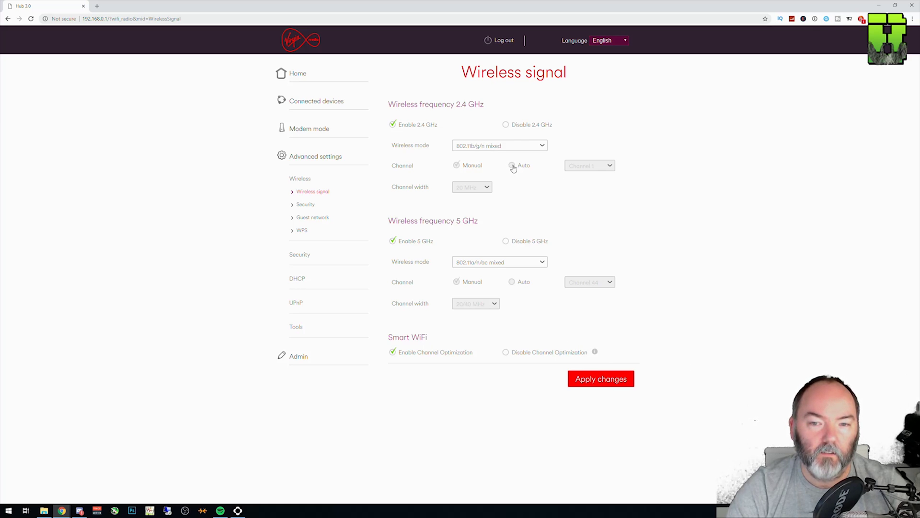
Disable channel optimization and set 2.4 GHz to Channel 9 and 5 GHz to Channel 48
click(506, 353)
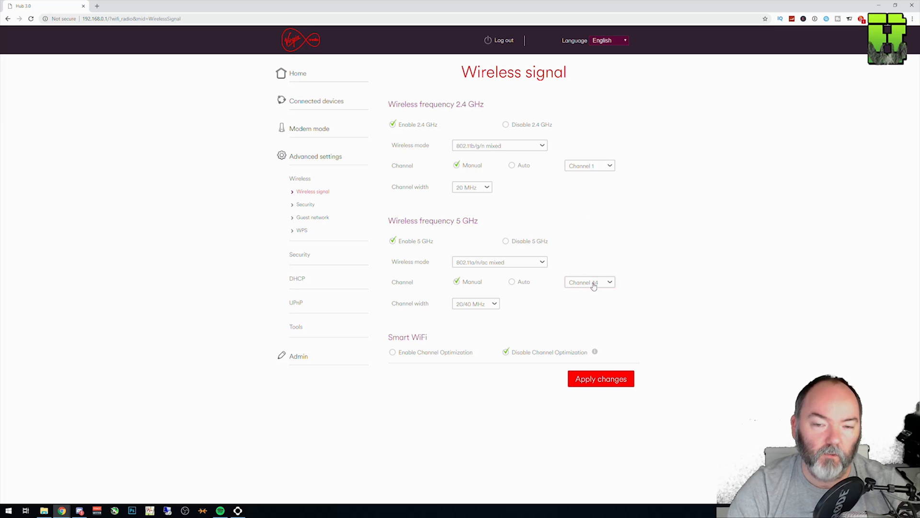
click(610, 166)
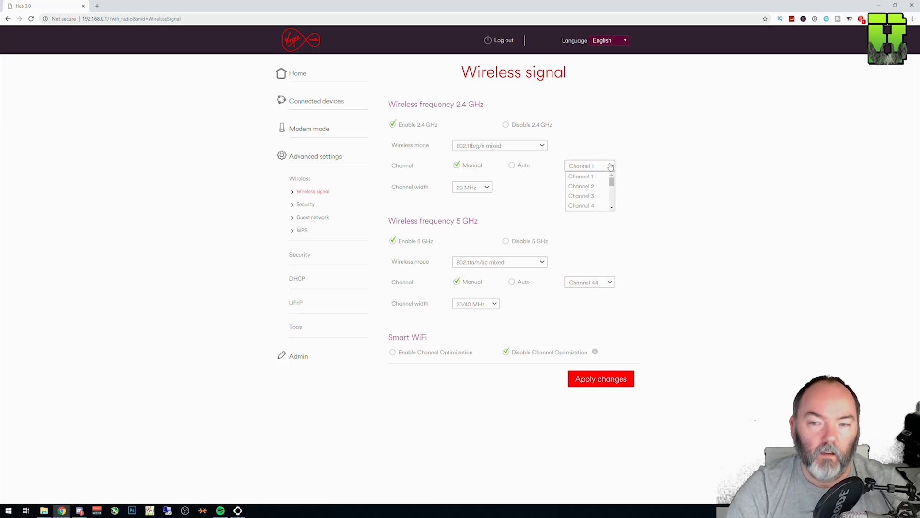
mouse_move(613, 181)
mouse_down()
mouse_move(613, 203)
mouse_move(613, 195)
mouse_up()
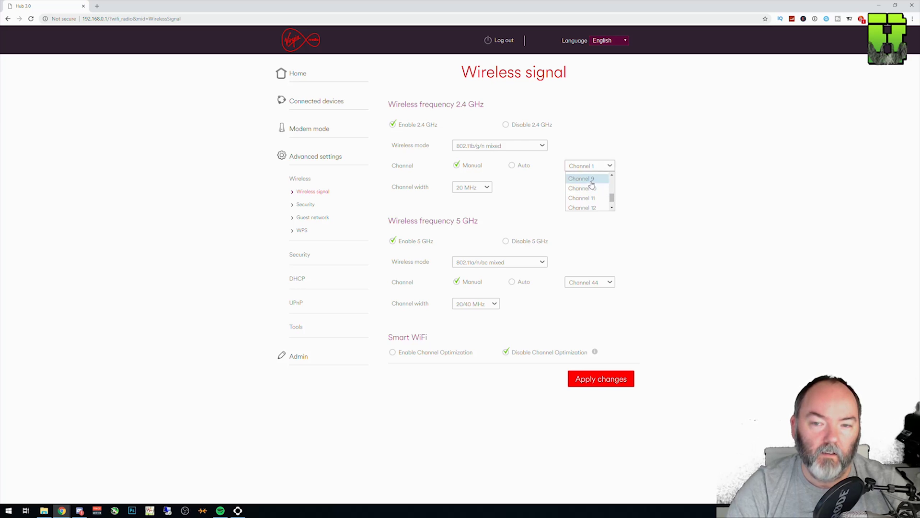
click(591, 186)
click(608, 282)
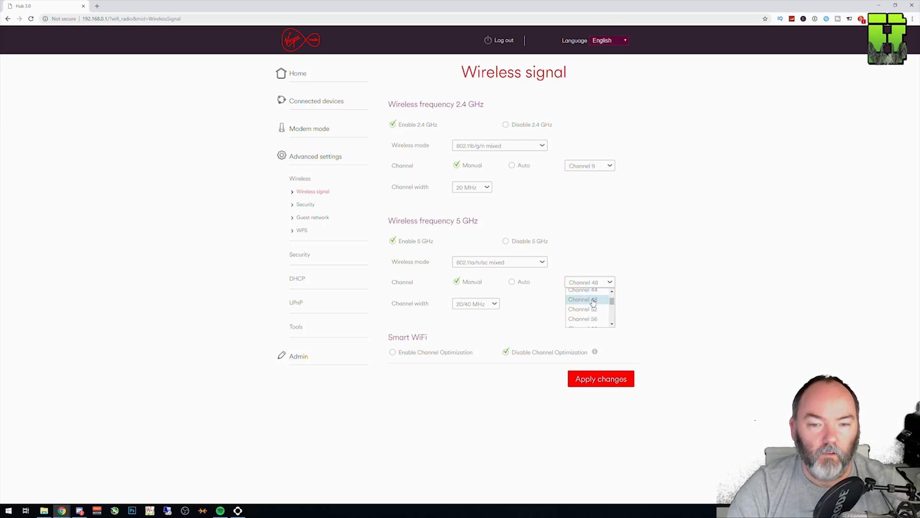
click(593, 300)
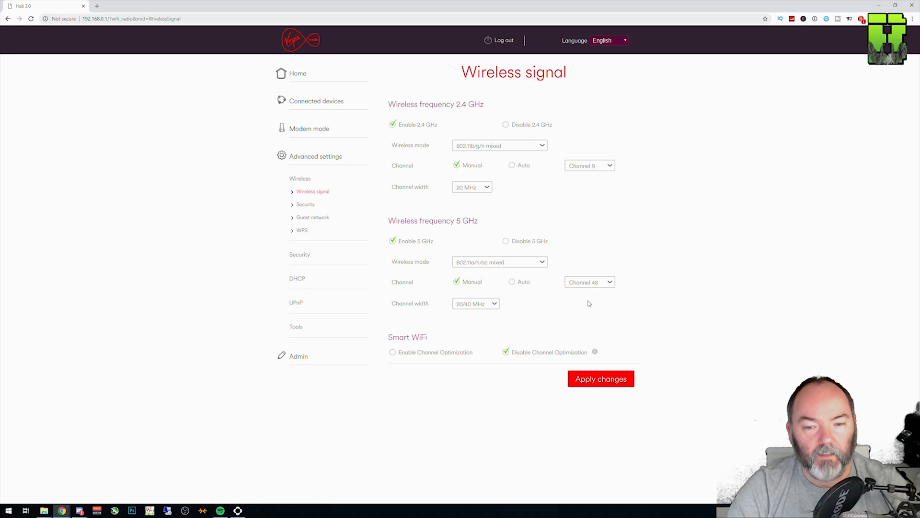
click(495, 304)
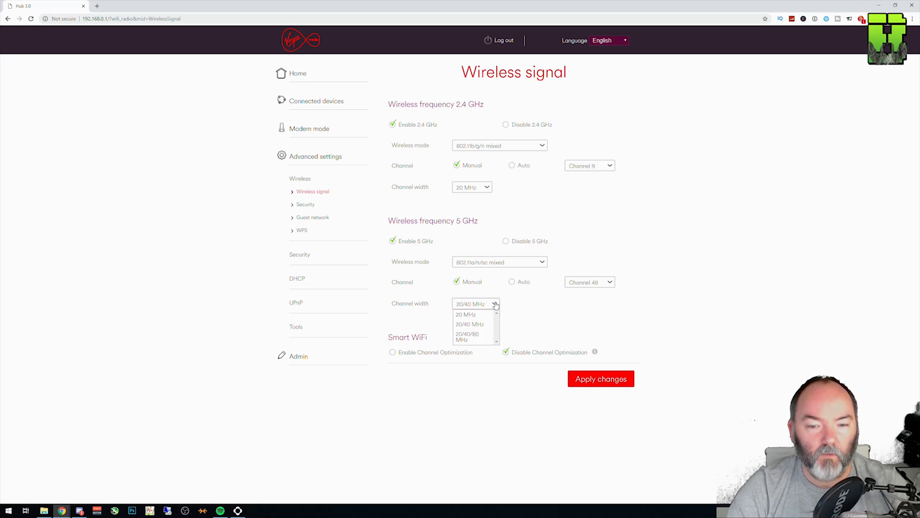
click(496, 305)
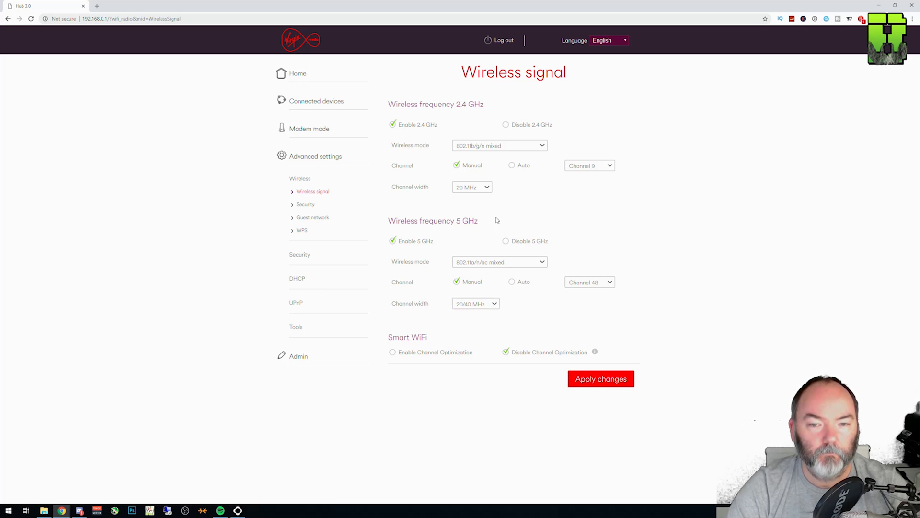
click(488, 188)
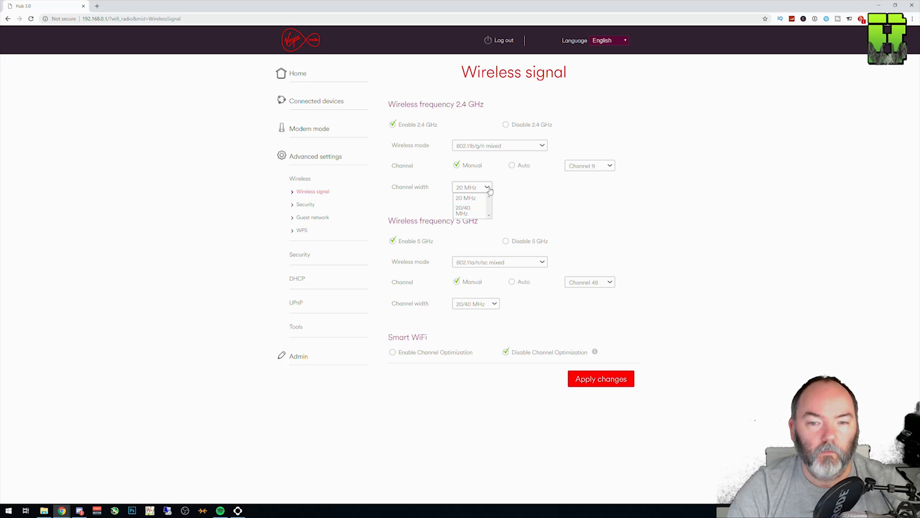
click(490, 190)
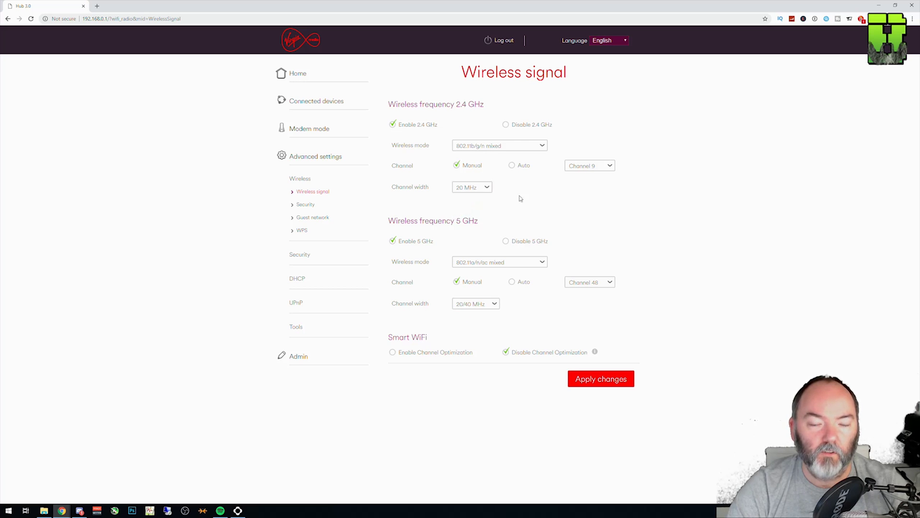
click(494, 304)
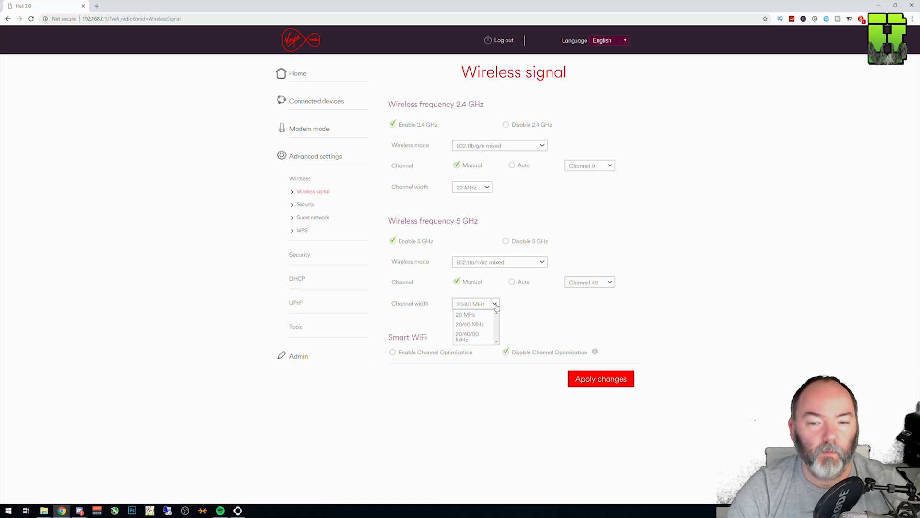
click(495, 306)
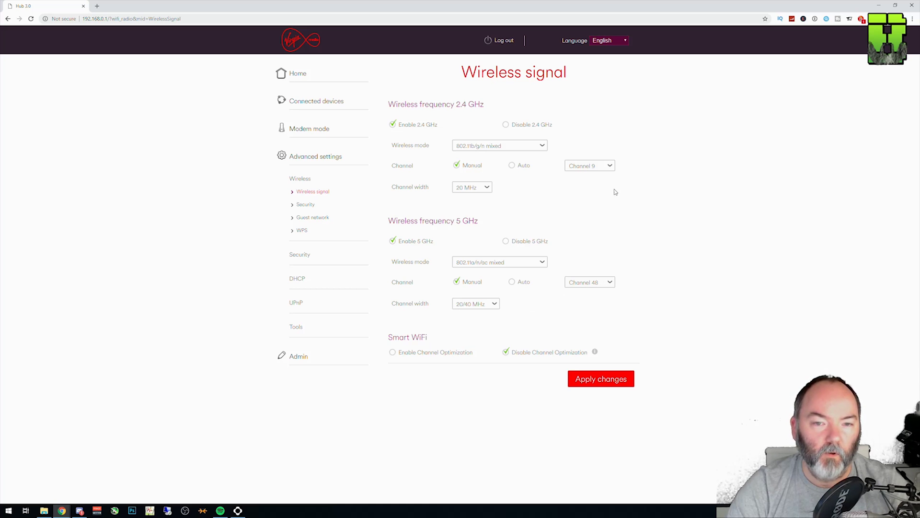
click(611, 166)
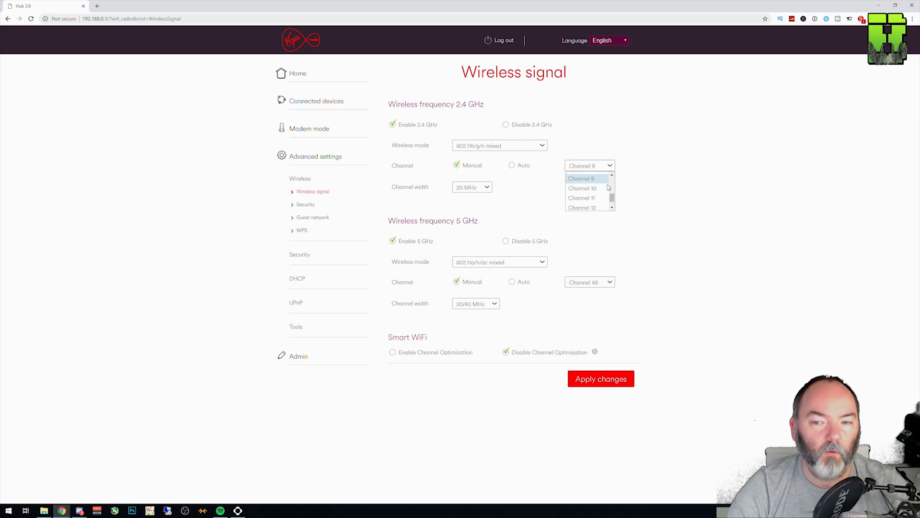
click(640, 187)
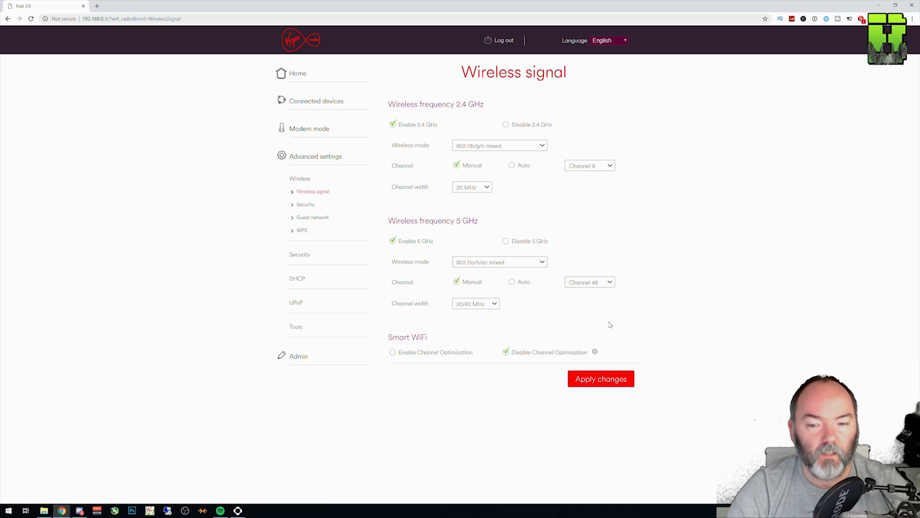
Apply the changes to save optimization disabled with Channels 9 and 48
click(604, 379)
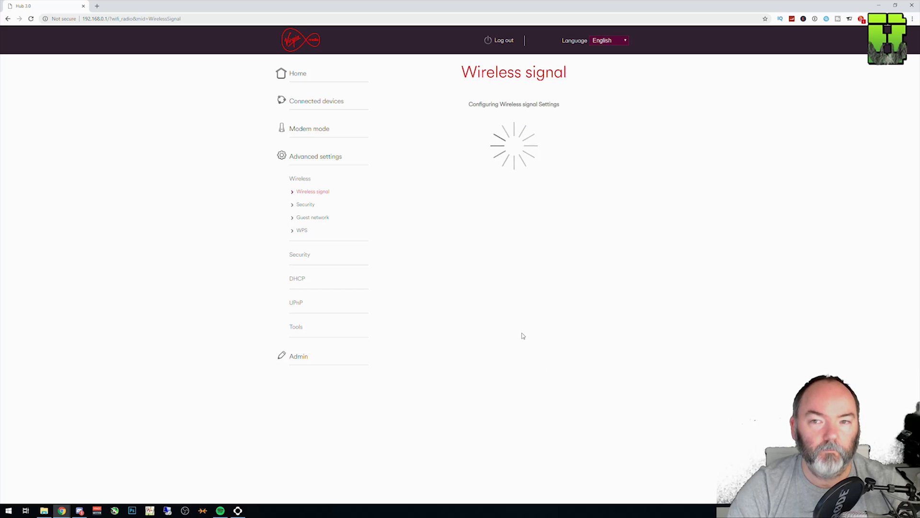